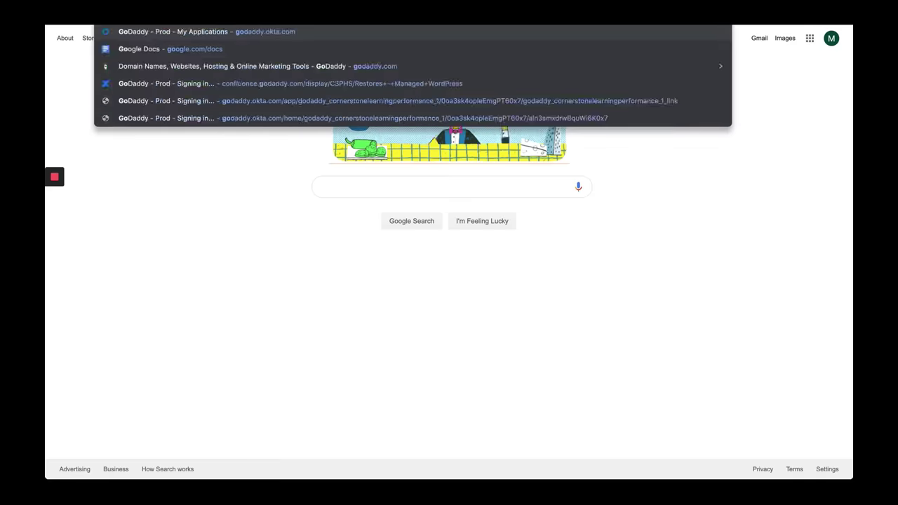
# - Go to google.com/analytics and begin signing up for a new Analytics account
pyautogui.write('google.com/analytics')
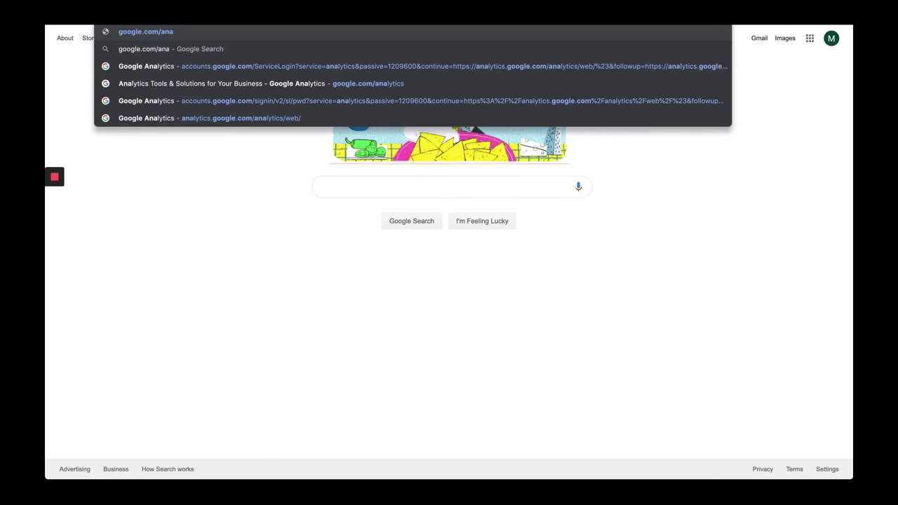
pyautogui.press('Return')
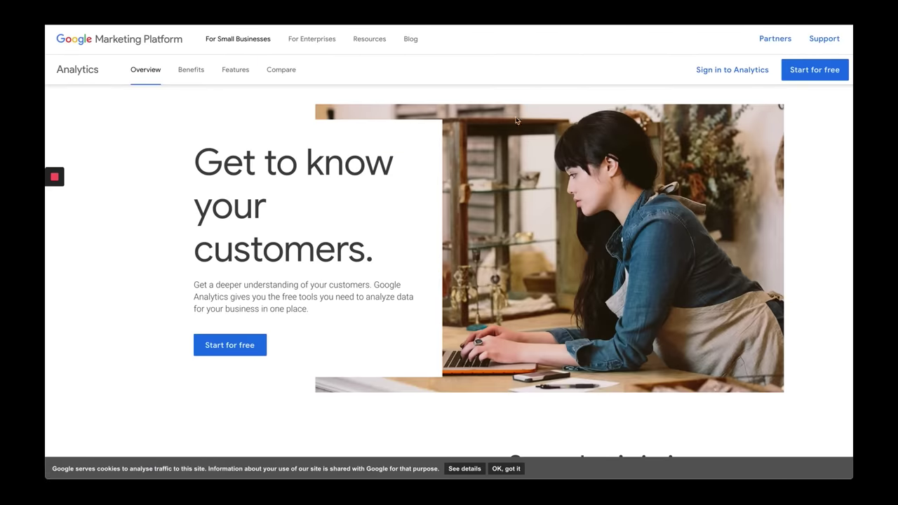
pyautogui.click(727, 71)
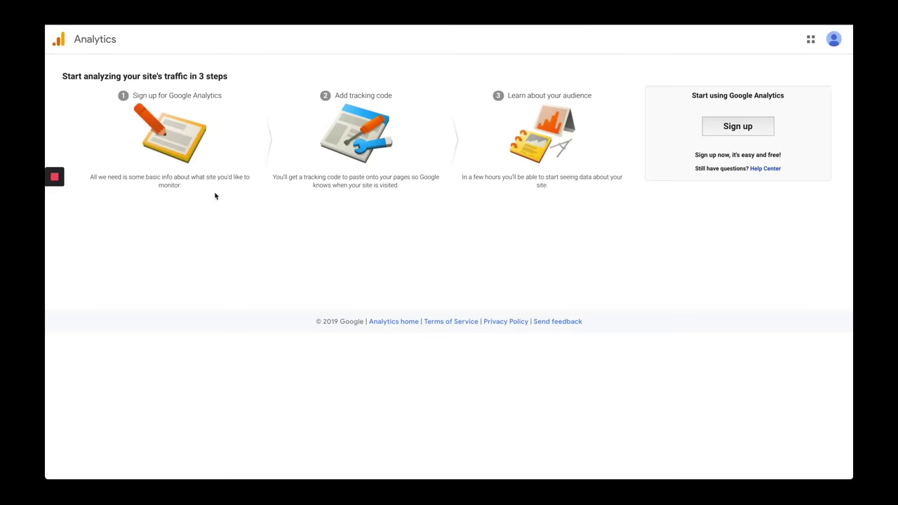
pyautogui.click(727, 132)
# - Enter an account name, uncheck all four data-sharing options, and continue
pyautogui.write('Morgna')
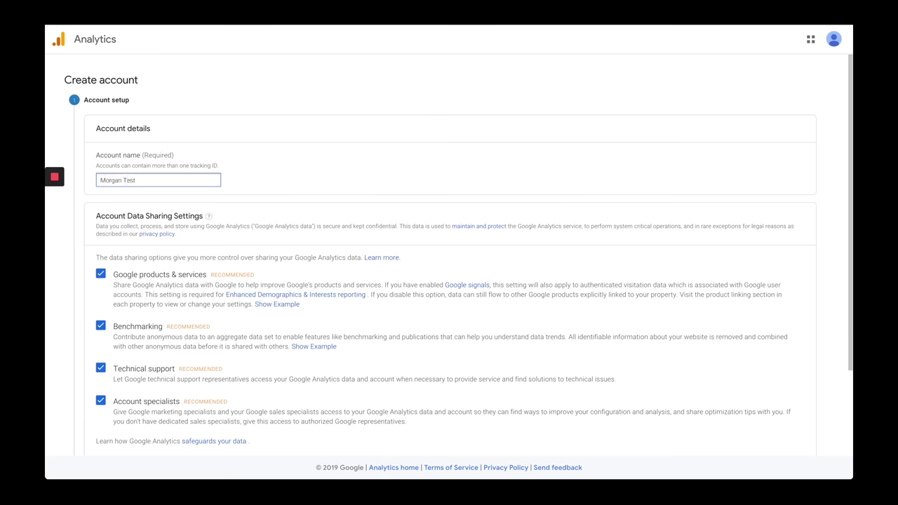
pyautogui.click(100, 274)
pyautogui.click(100, 326)
pyautogui.click(101, 368)
pyautogui.click(101, 401)
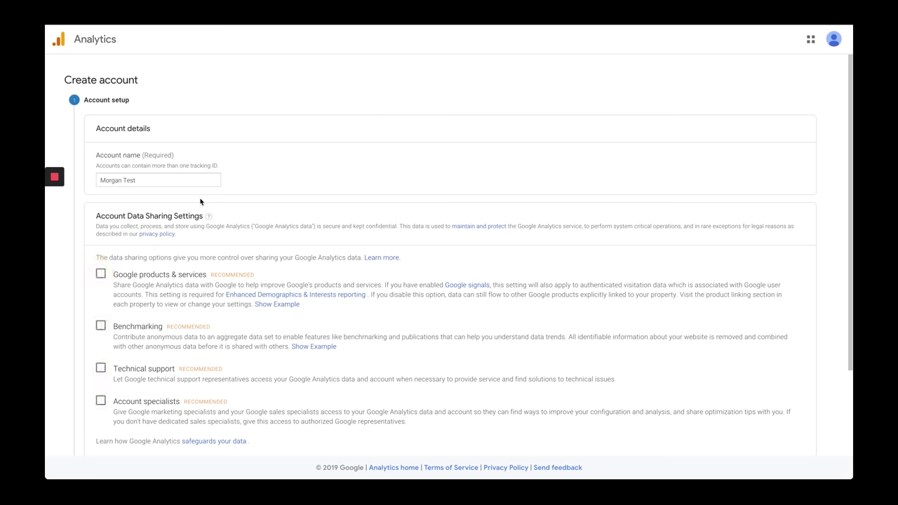
pyautogui.scroll(-3, 199, 201)
pyautogui.click(102, 373)
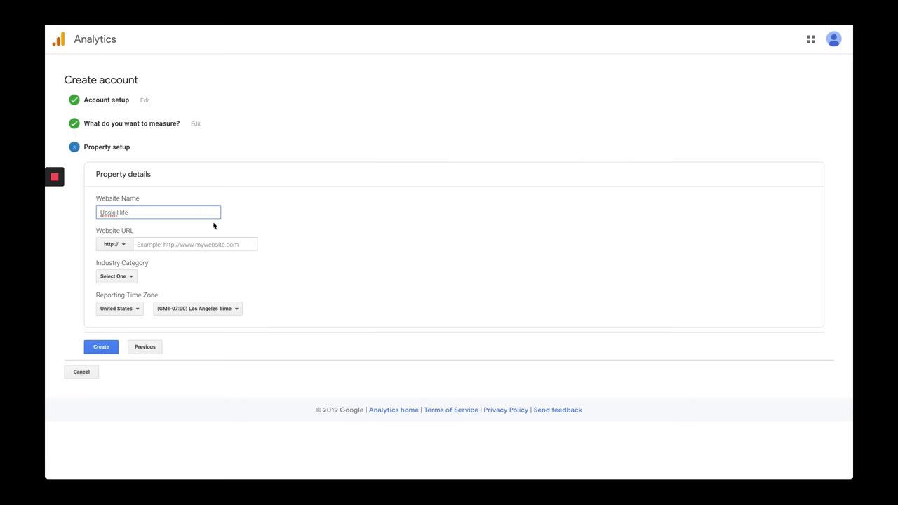
# - Enter upskill.life as the URL, choose Beauty and Fitness, keep Los Angeles time, and create the property
pyautogui.click(171, 249)
pyautogui.write('upskill.life')
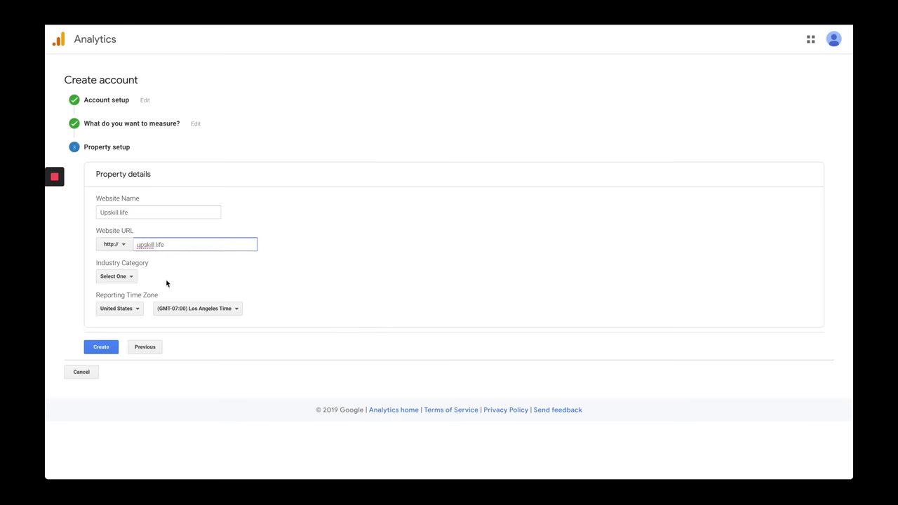
pyautogui.click(120, 276)
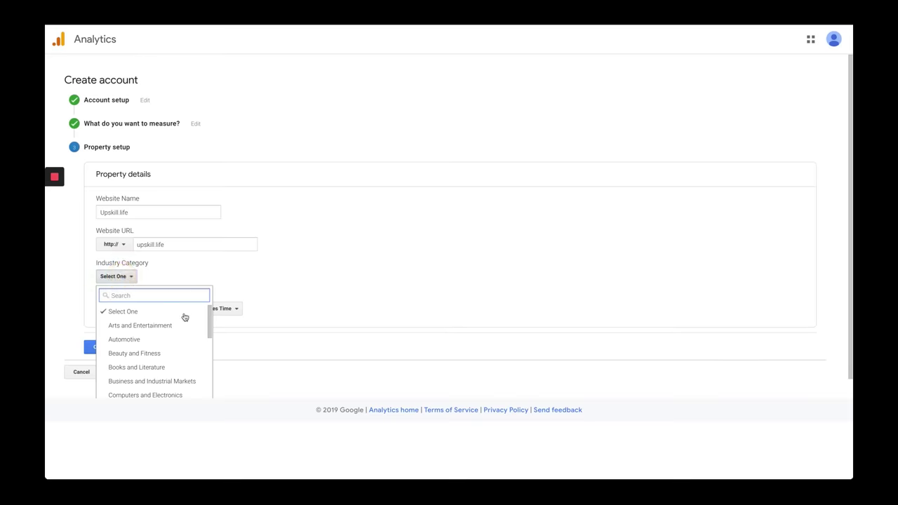
pyautogui.click(151, 355)
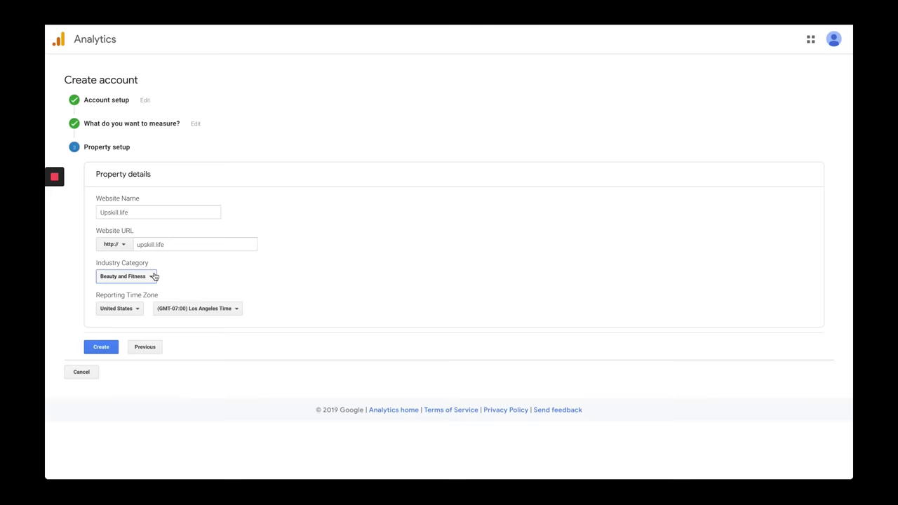
pyautogui.click(188, 316)
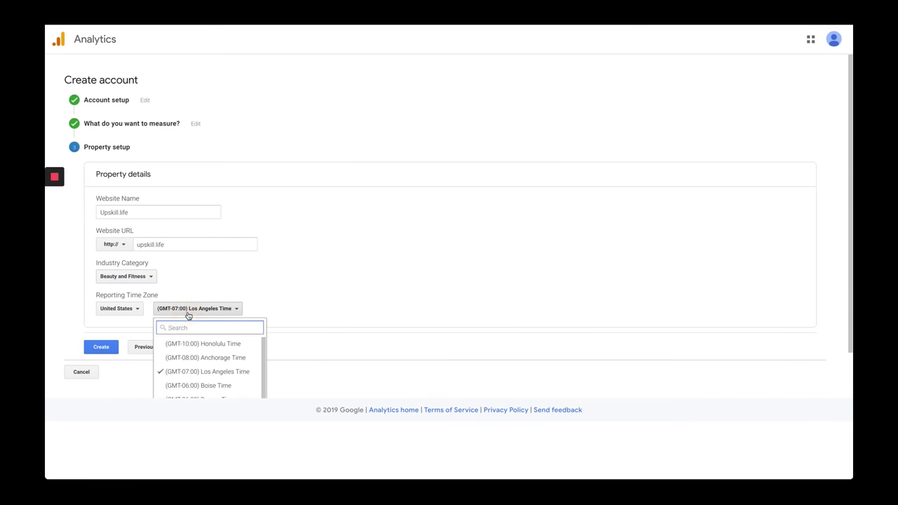
pyautogui.click(289, 288)
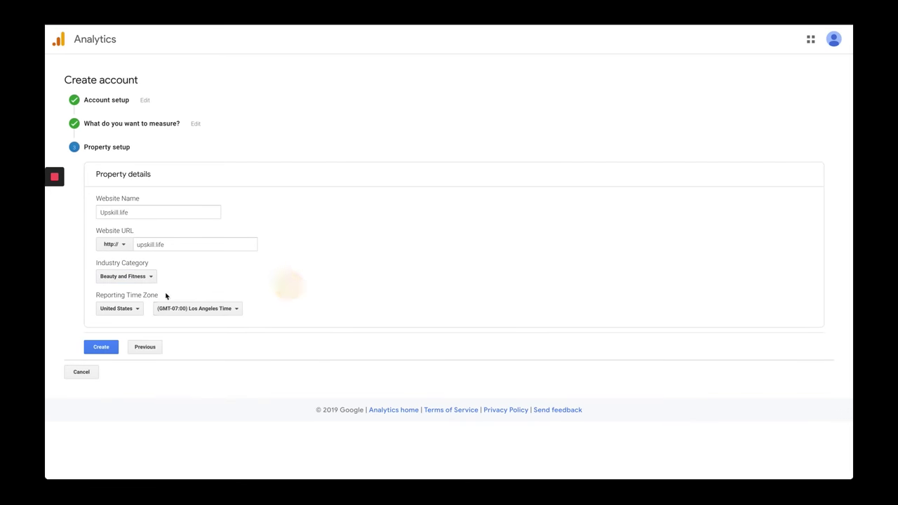
pyautogui.click(105, 348)
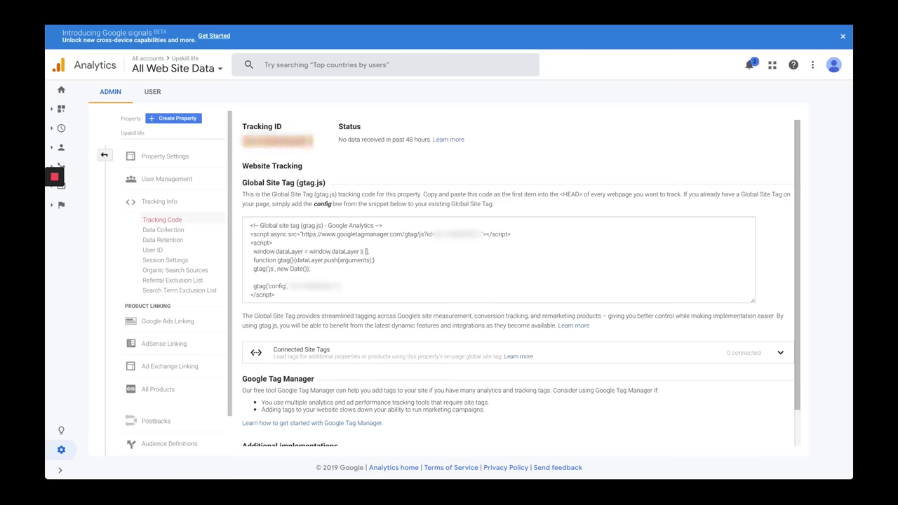
# - Select the whole gtag.js tracking code snippet
pyautogui.moveTo(248, 227); pyautogui.dragTo(287, 298)
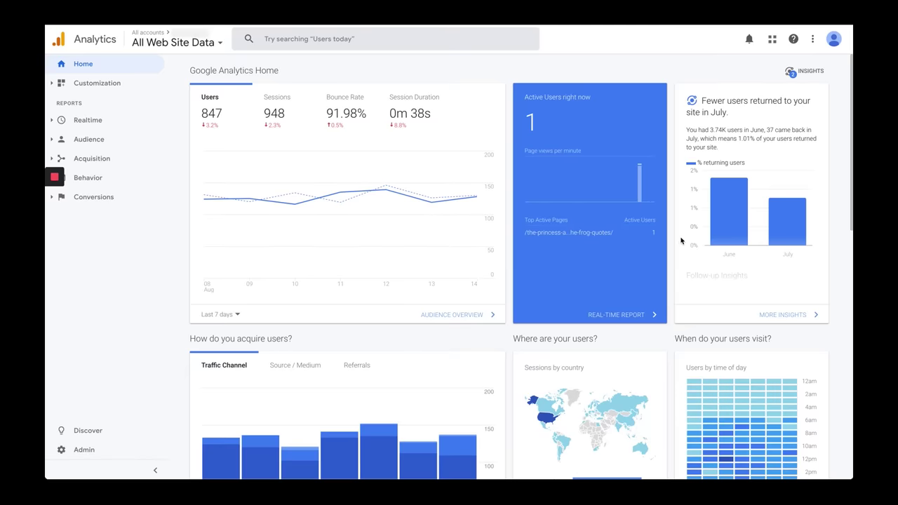
# - Look over the Home dashboard, then expand the Realtime reports in the sidebar
pyautogui.scroll(-3, 561, 320)
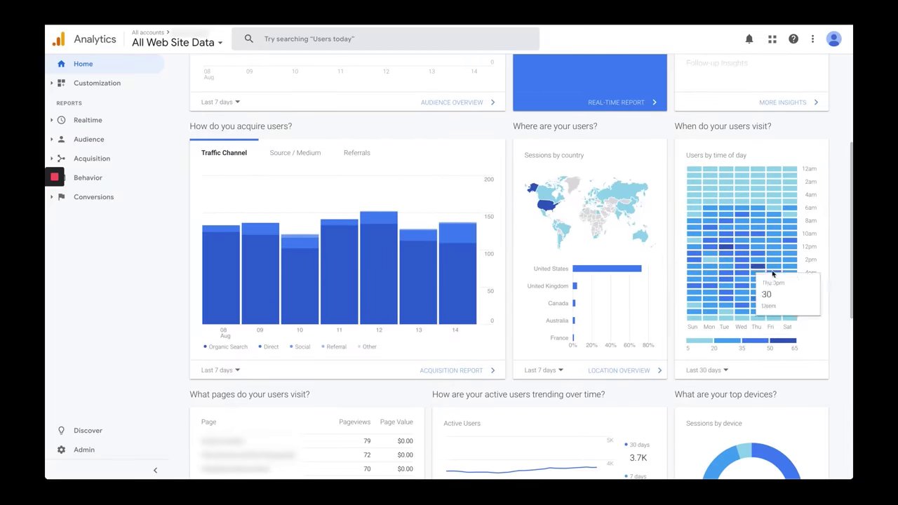
pyautogui.scroll(3, 457, 281)
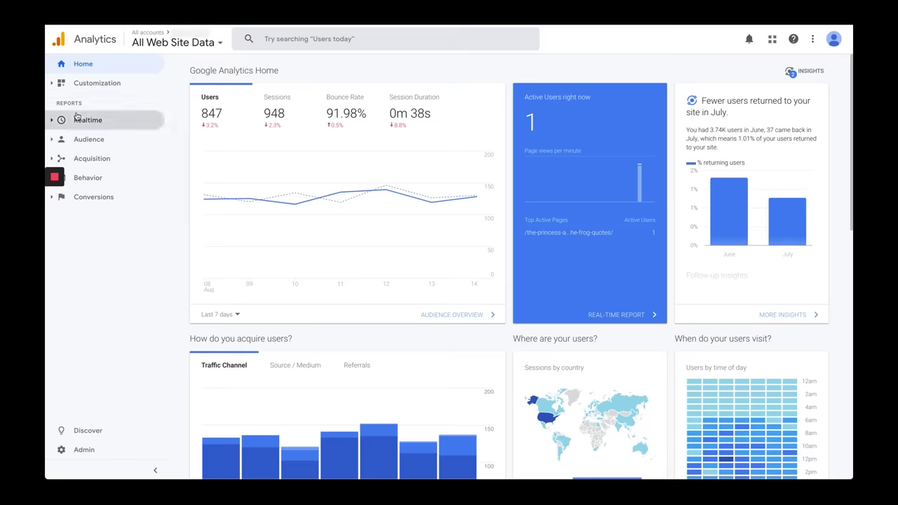
pyautogui.click(53, 122)
# - View the Realtime Overview's single active mobile user, then collapse Realtime and expand Audience
pyautogui.click(103, 141)
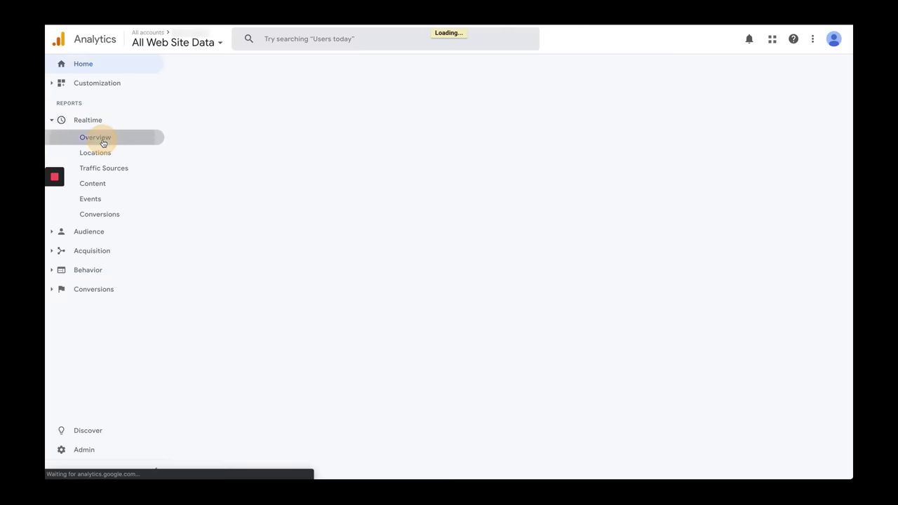
pyautogui.moveTo(656, 366)
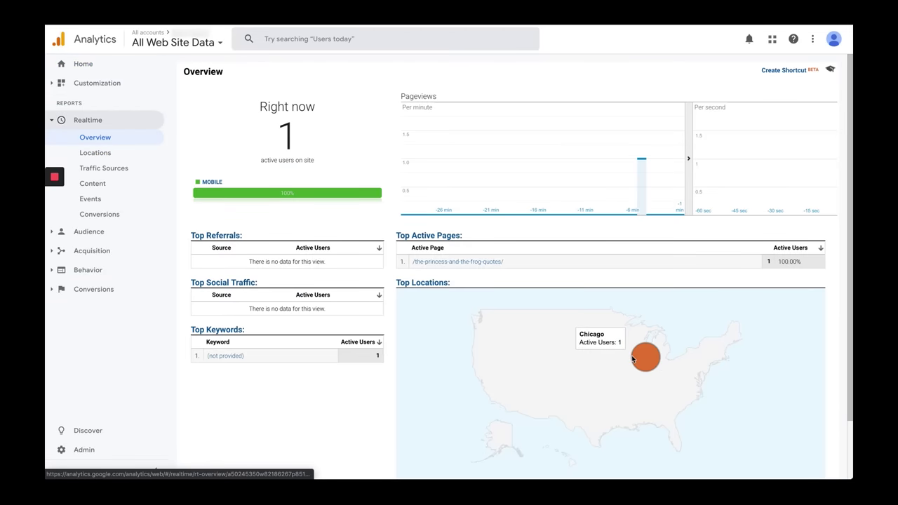
pyautogui.moveTo(634, 209)
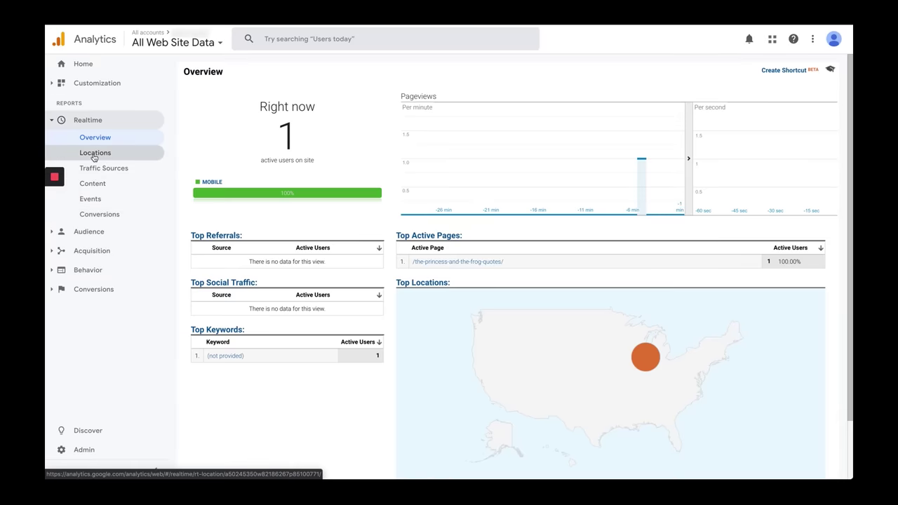
pyautogui.click(51, 123)
pyautogui.click(52, 143)
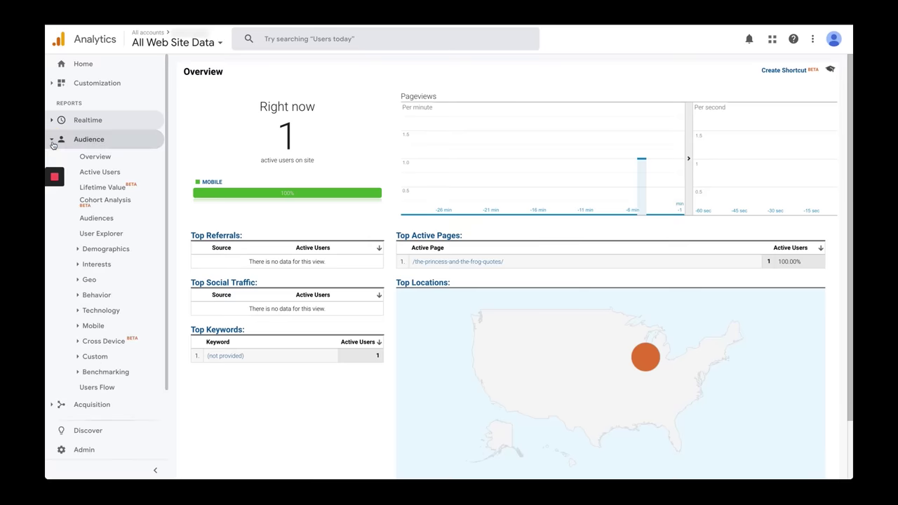
# - Open the Audience Overview with the date range Jan 1, 2019 to Aug 14, 2019
pyautogui.click(96, 157)
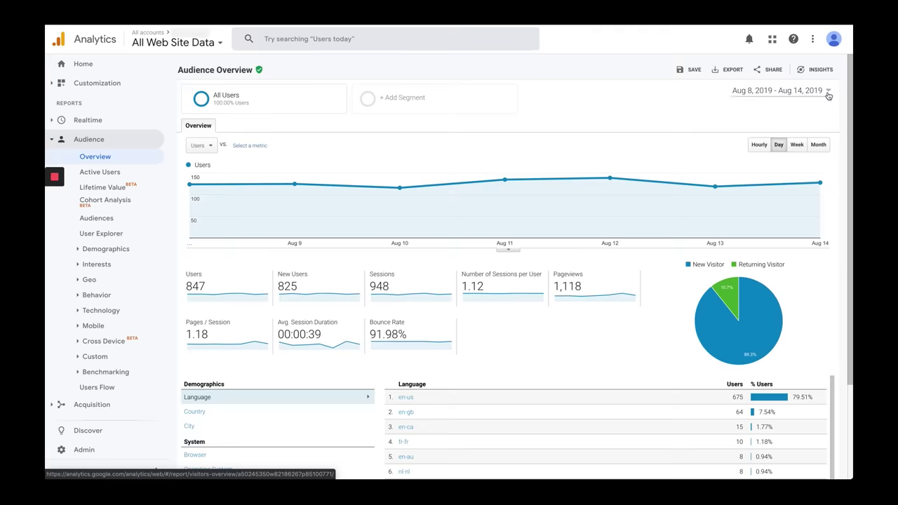
pyautogui.click(777, 93)
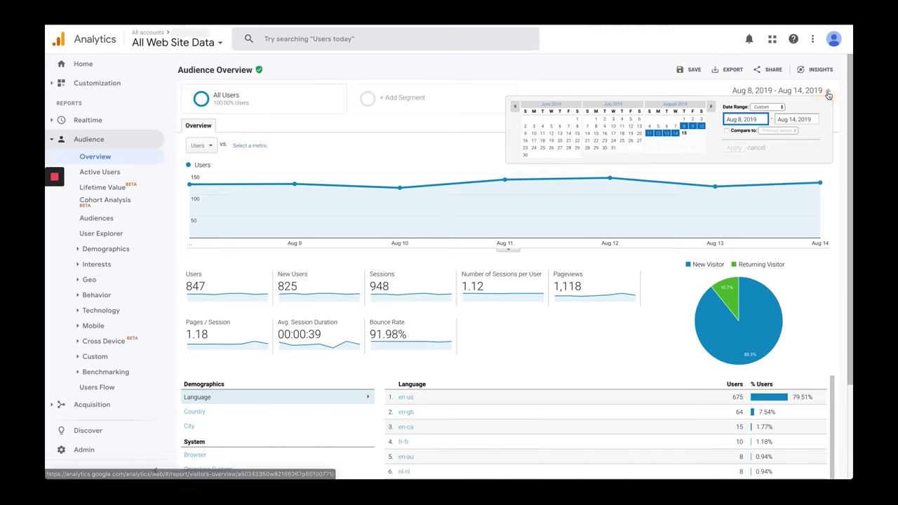
pyautogui.click(515, 107)
pyautogui.click(515, 106)
pyautogui.click(516, 107)
pyautogui.click(516, 107)
pyautogui.click(515, 106)
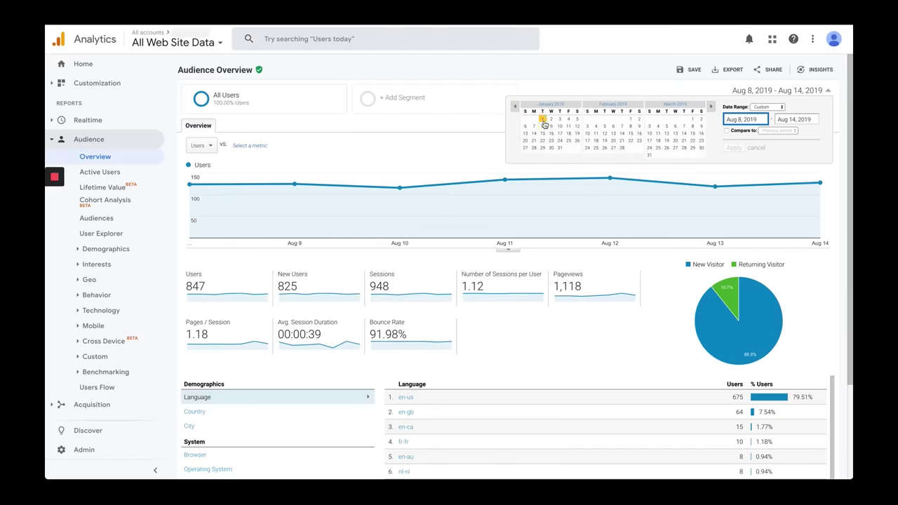
pyautogui.click(544, 122)
pyautogui.click(735, 150)
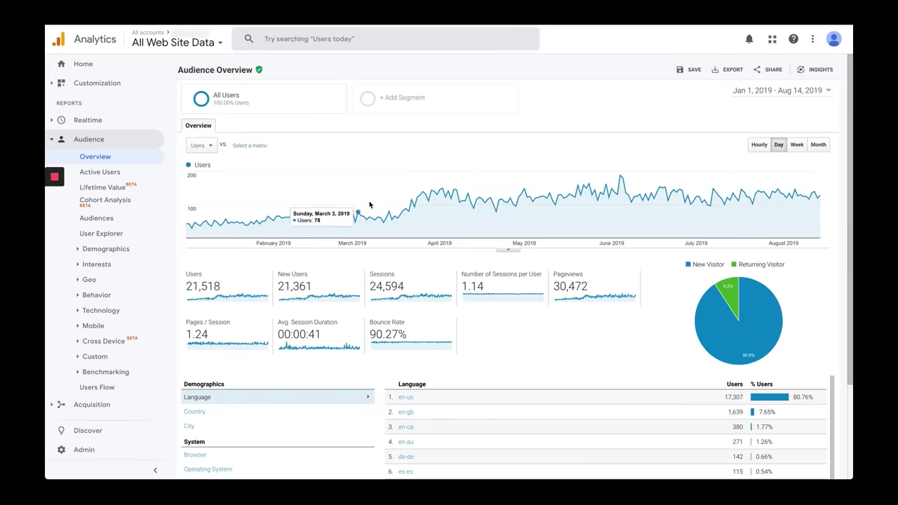
# - Switch the Audience Overview chart metric from Users to Pageviews
pyautogui.click(200, 146)
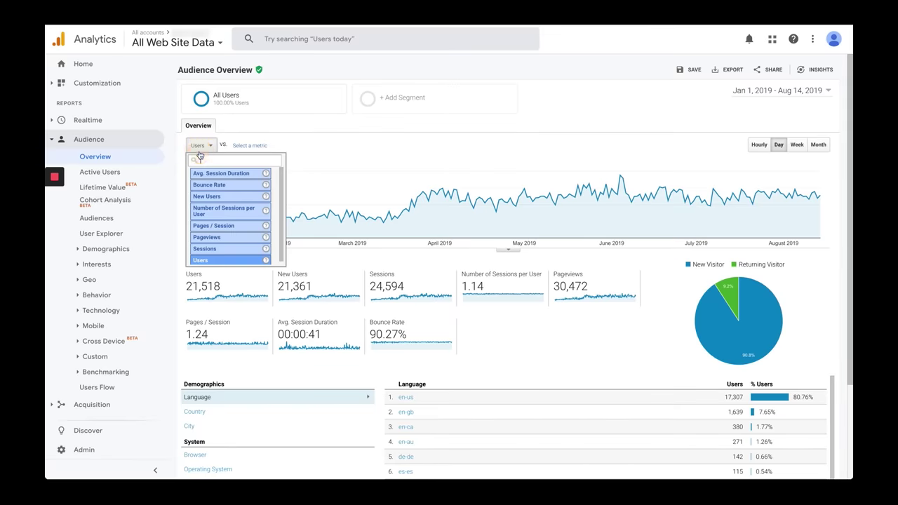
pyautogui.click(218, 242)
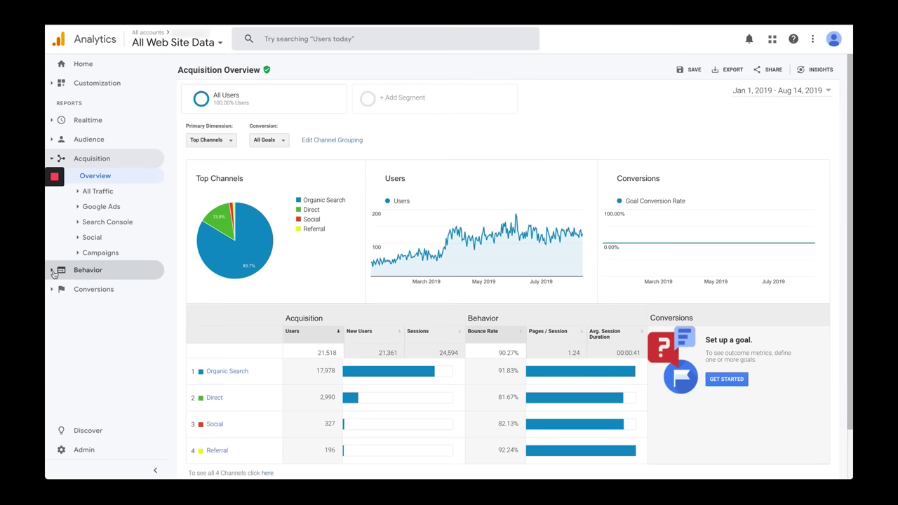
# - Open the Behavior Overview showing 30,472 pageviews, then the Behavior Flow report
pyautogui.click(54, 273)
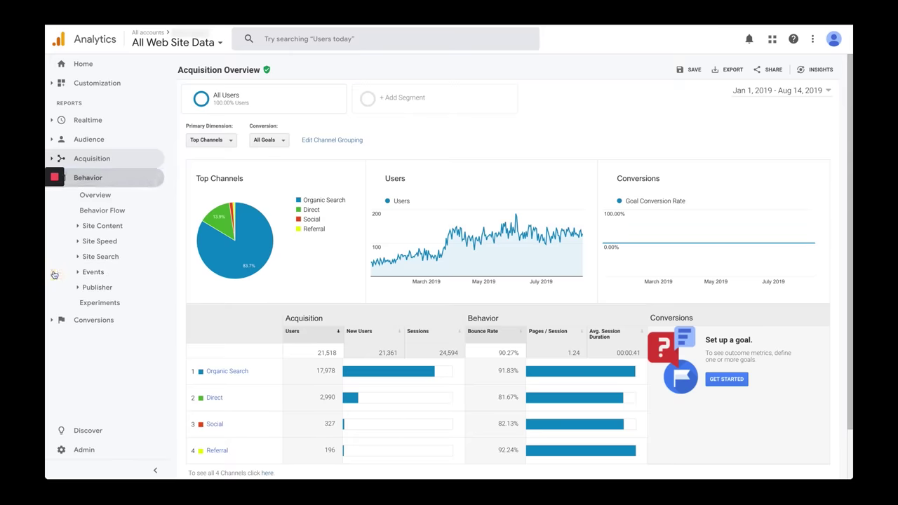
pyautogui.click(102, 201)
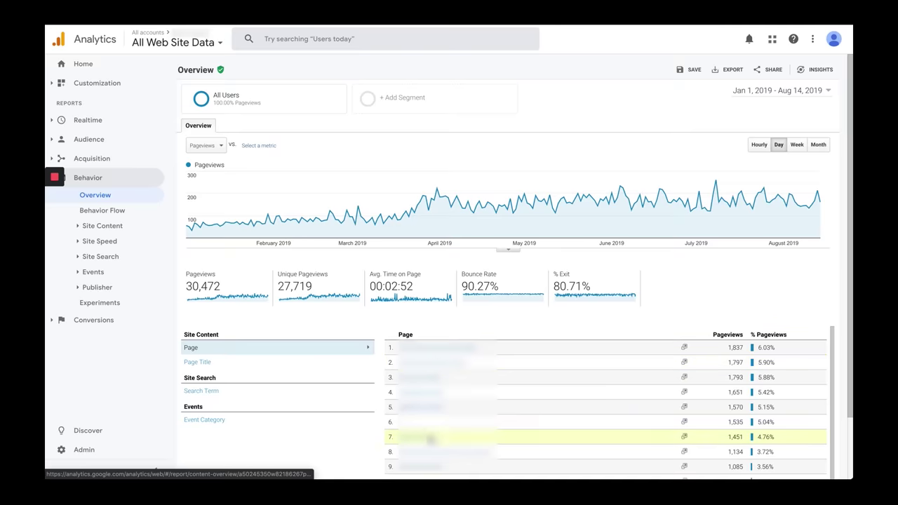
pyautogui.click(101, 212)
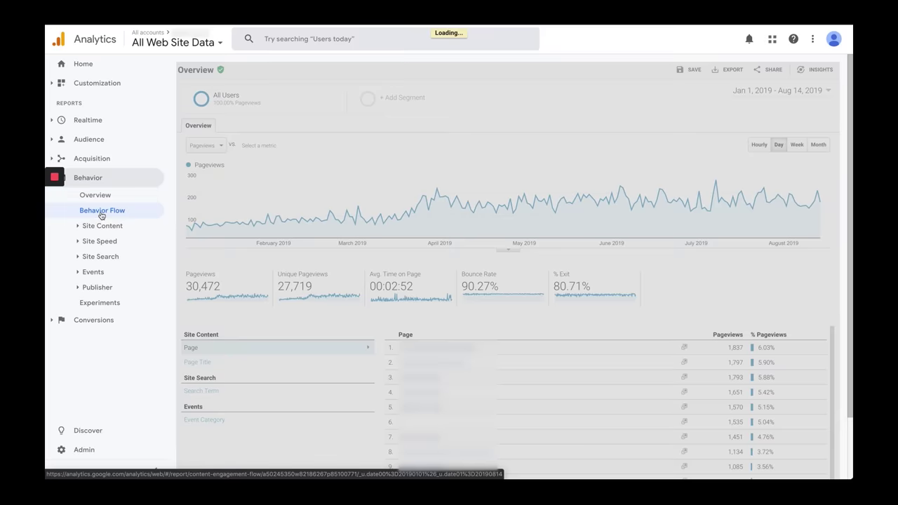